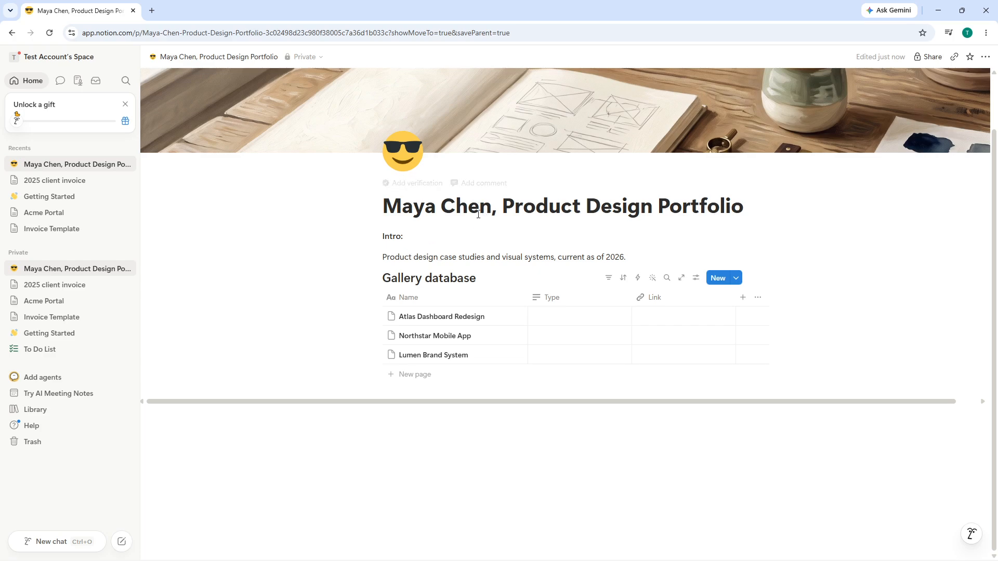
Replace the portfolio page's cover with the dark teal Unsplash photo, the first image in the collection
{"action": "scroll", "coordinate": [458, 191], "scroll_direction": "up", "scroll_amount": 2}
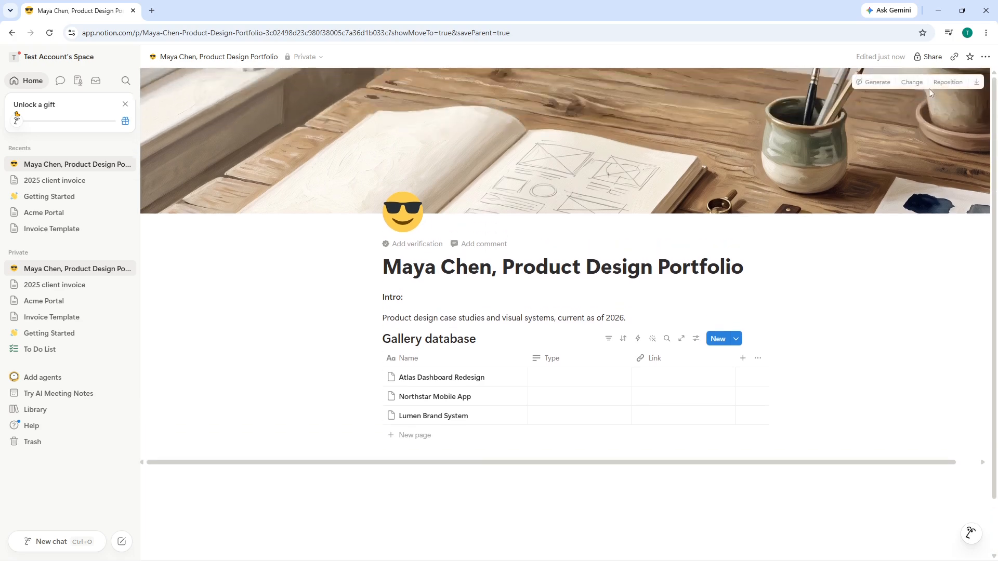
{"action": "left_click", "coordinate": [914, 83]}
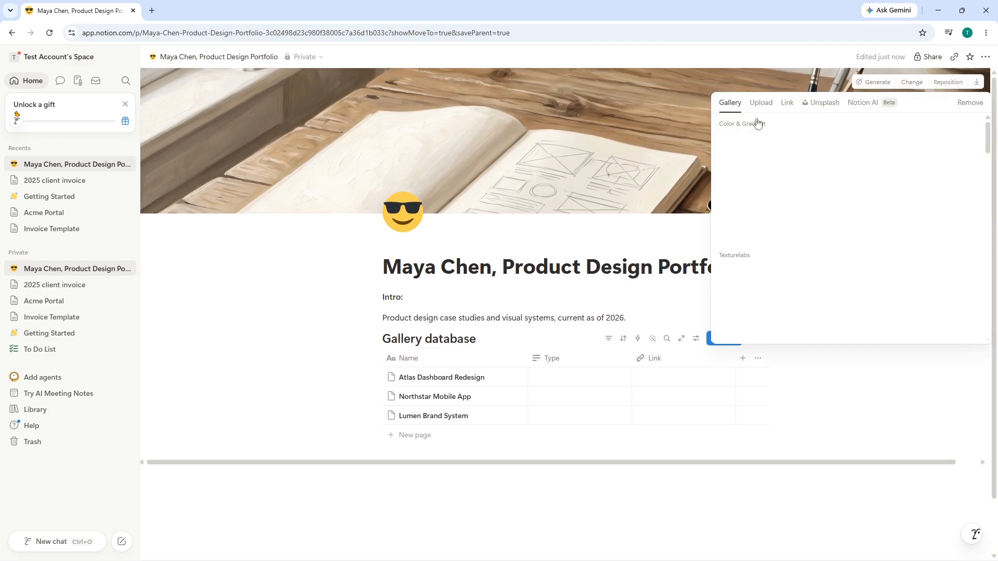
{"action": "left_click", "coordinate": [827, 103]}
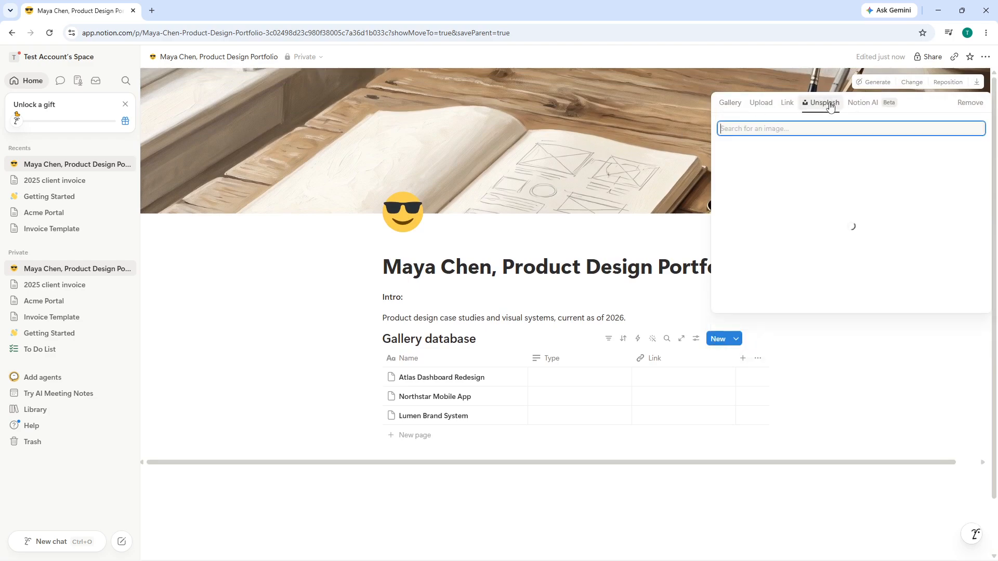
{"action": "scroll", "coordinate": [808, 168], "scroll_direction": "down", "scroll_amount": 5}
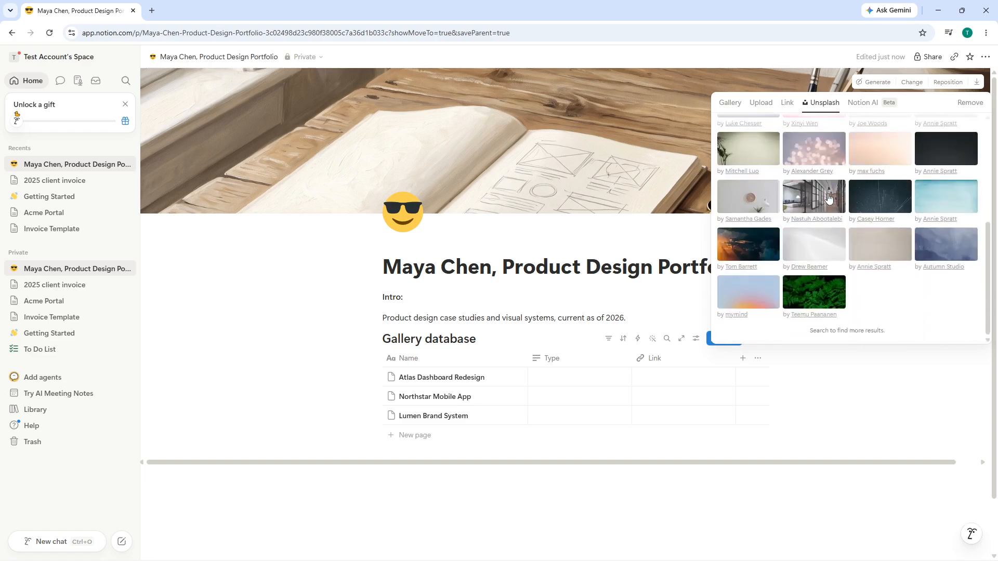
{"action": "scroll", "coordinate": [805, 166], "scroll_direction": "up", "scroll_amount": 5}
{"action": "left_click", "coordinate": [739, 157]}
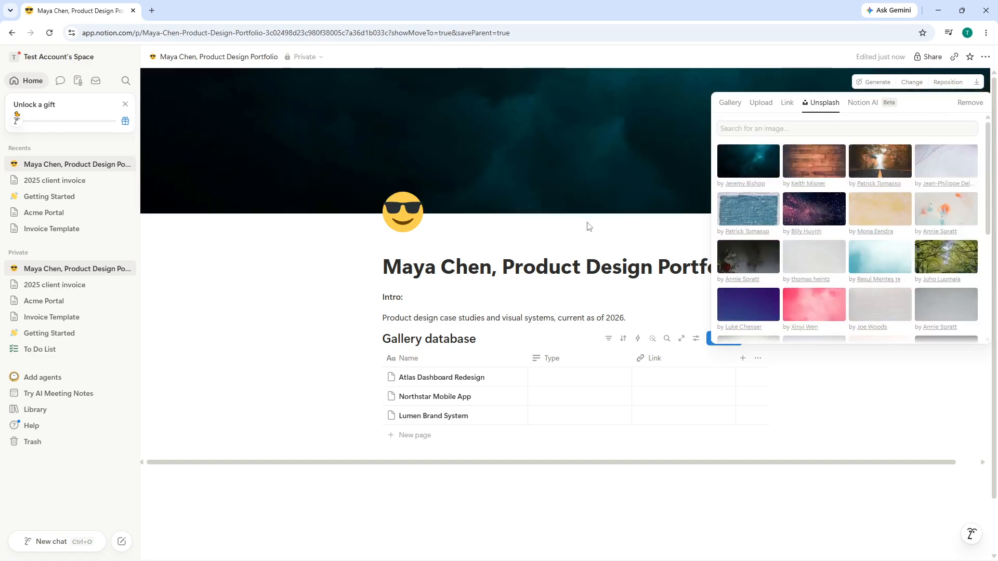
{"action": "left_click", "coordinate": [550, 234]}
{"action": "left_click", "coordinate": [397, 213]}
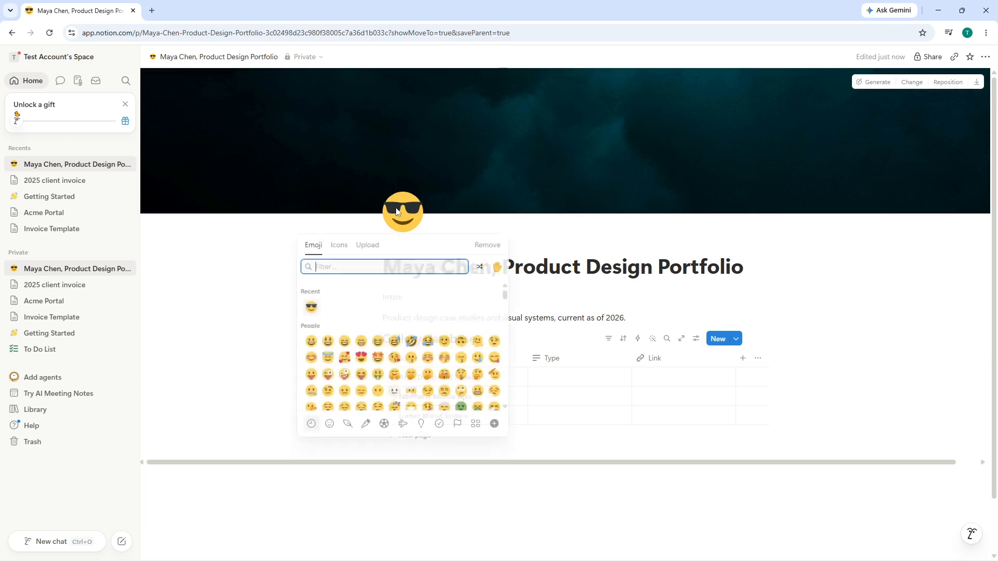
{"action": "scroll", "coordinate": [378, 358], "scroll_direction": "down", "scroll_amount": 6}
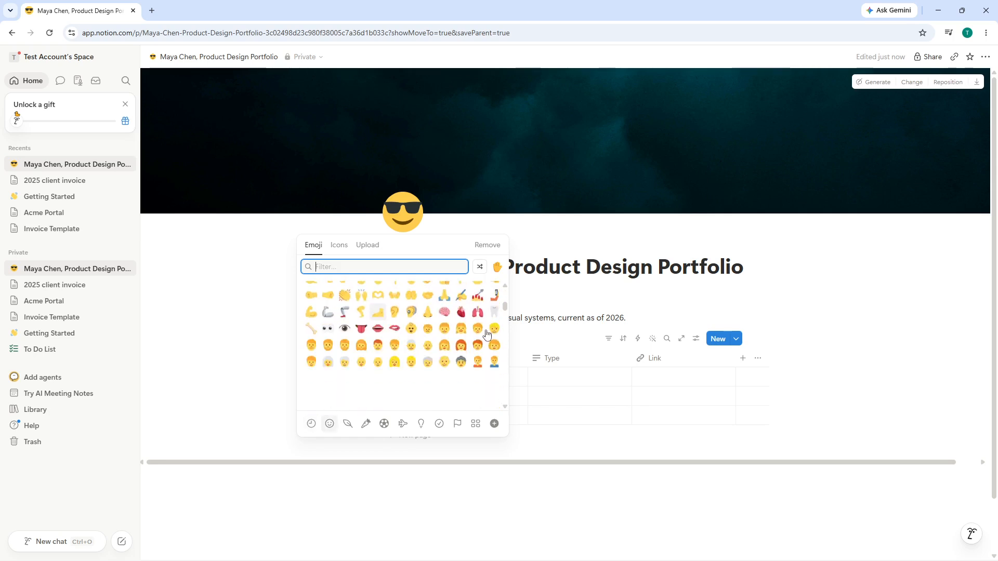
{"action": "left_click", "coordinate": [752, 277]}
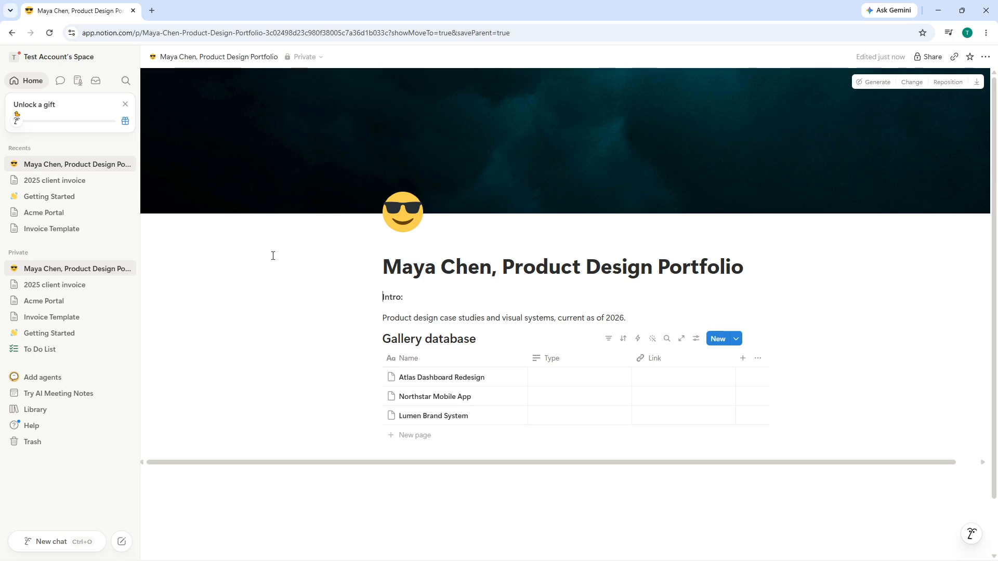
Try inserting a Heading 2 block beneath the Intro line, and remove it again
{"action": "type", "text": "/head"}
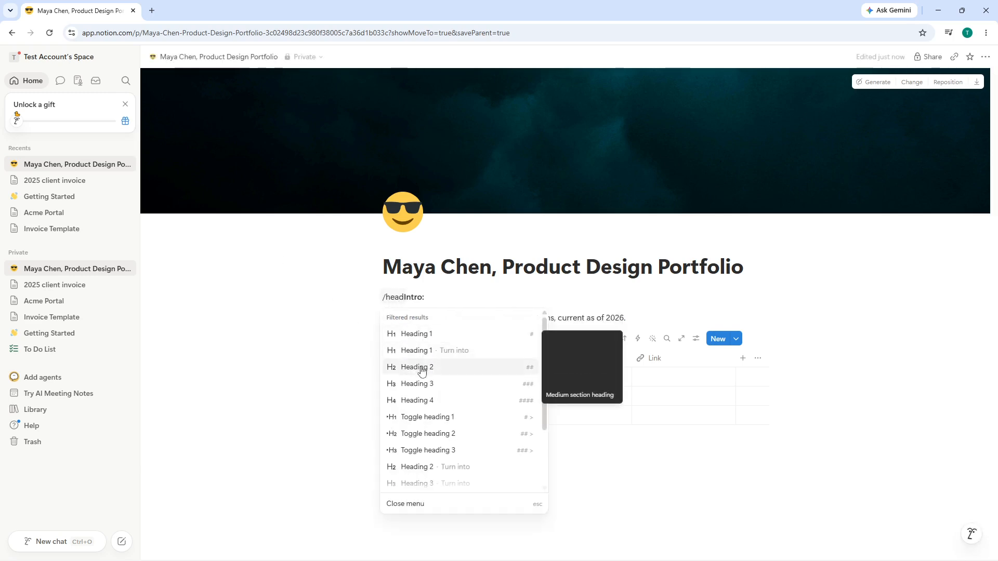
{"action": "left_click", "coordinate": [425, 368]}
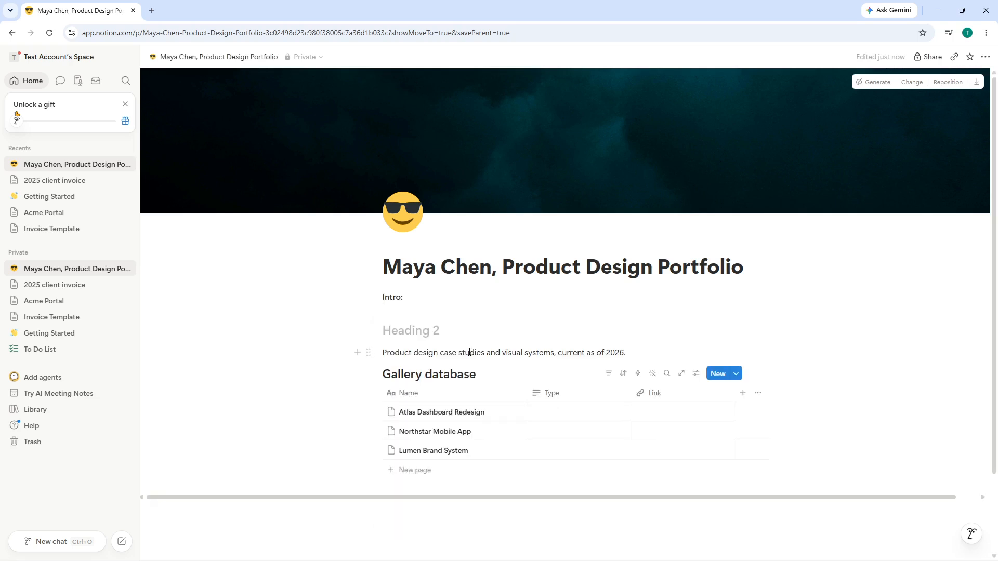
{"action": "key", "text": "BackSpace"}
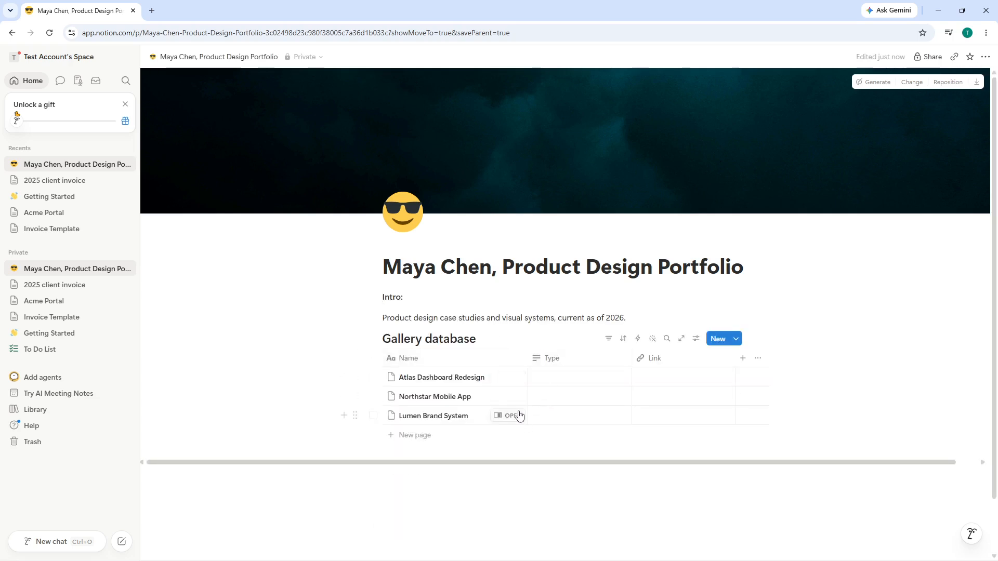
{"action": "left_click", "coordinate": [561, 377]}
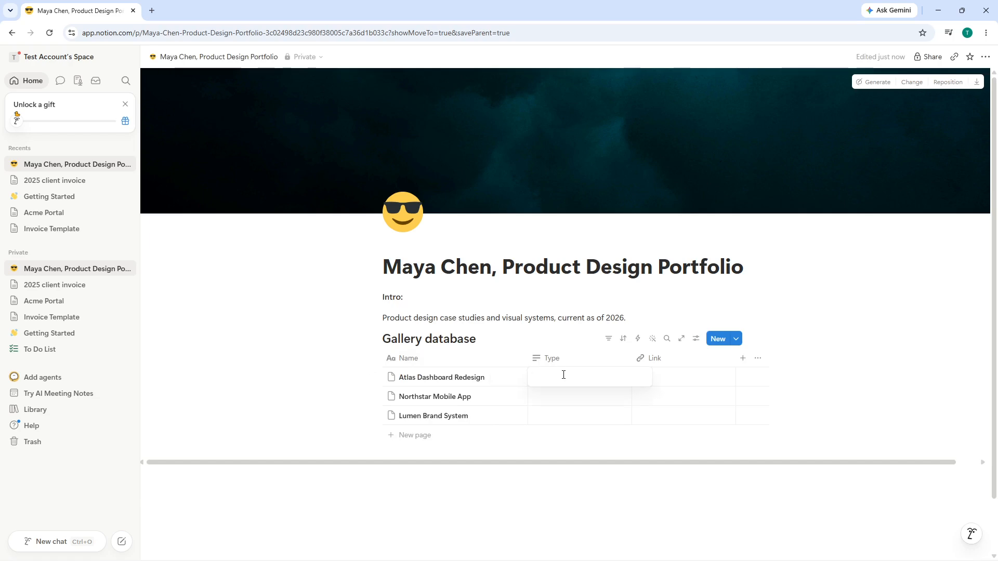
{"action": "left_click", "coordinate": [738, 339]}
{"action": "left_click", "coordinate": [738, 339]}
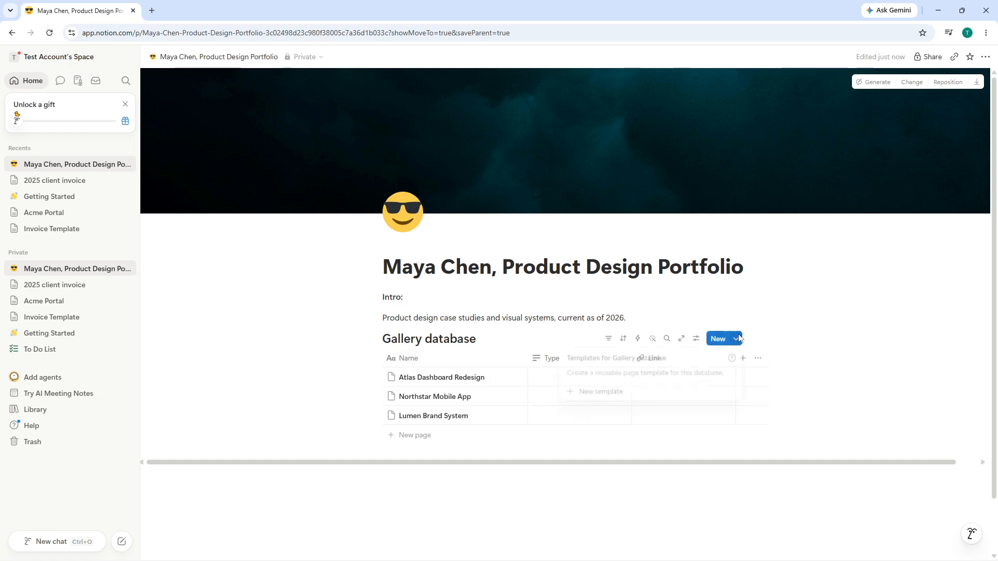
{"action": "left_click", "coordinate": [767, 321]}
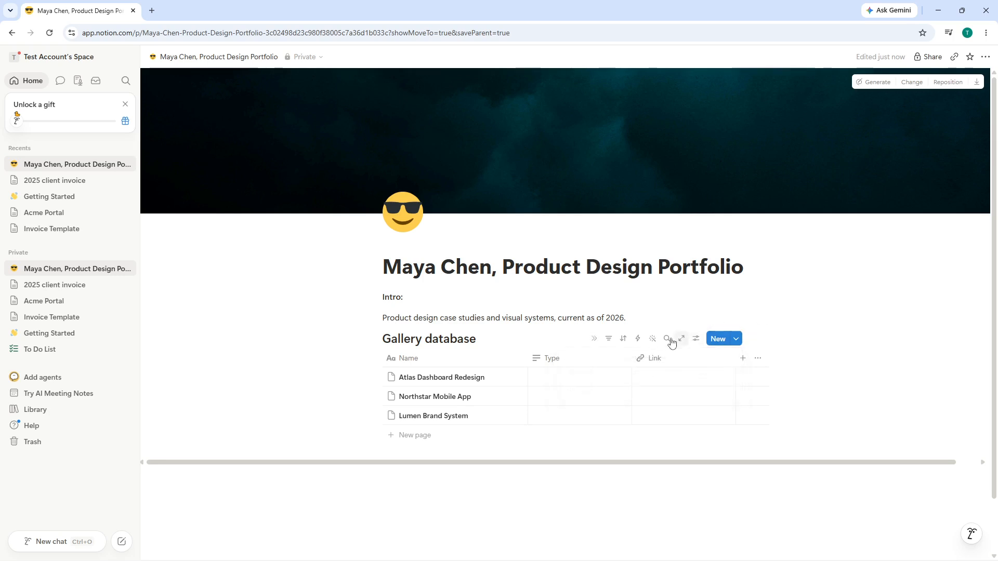
{"action": "left_click", "coordinate": [563, 378]}
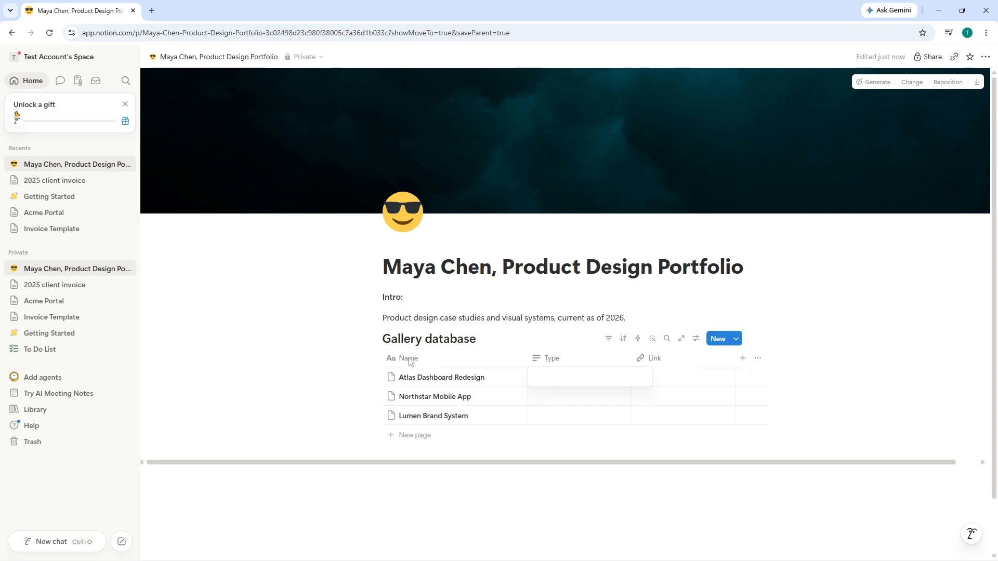
{"action": "key", "text": "Escape"}
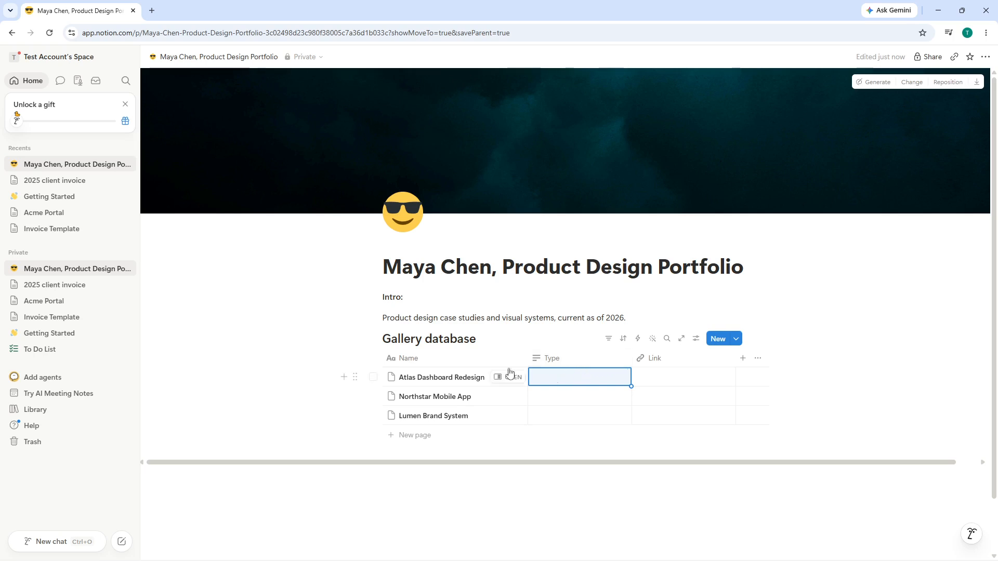
{"action": "scroll", "coordinate": [198, 332], "scroll_direction": "down", "scroll_amount": 1}
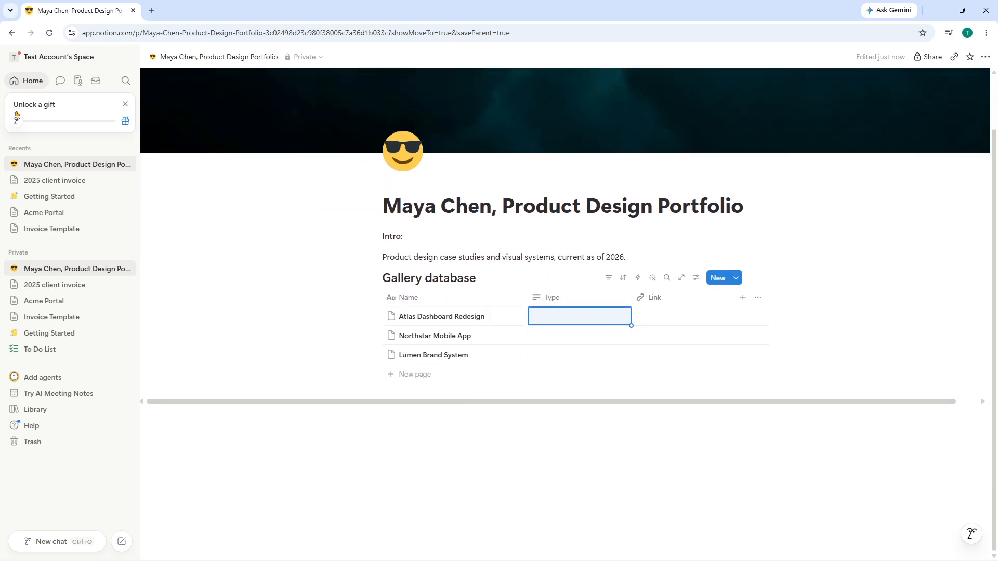
{"action": "left_click", "coordinate": [577, 297]}
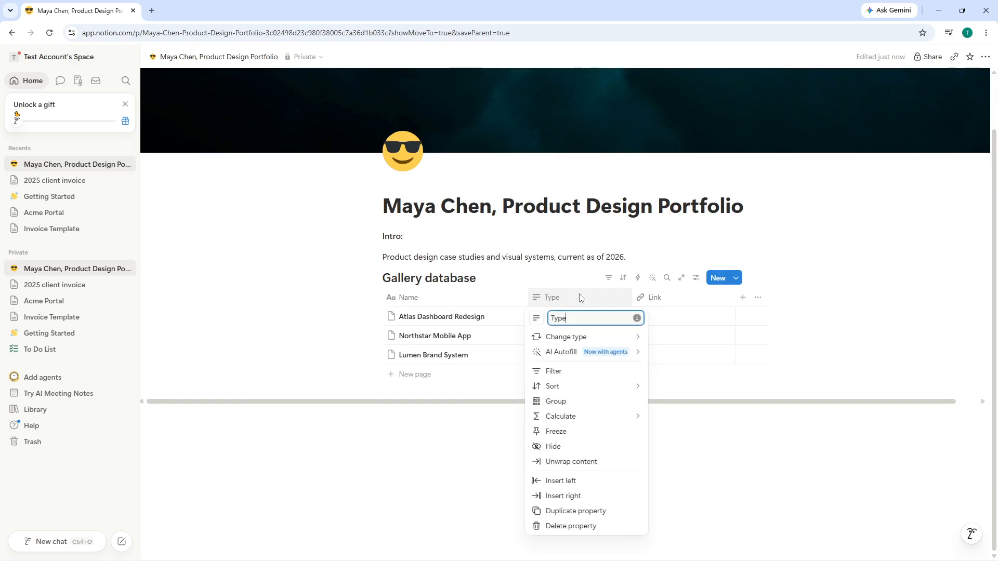
{"action": "mouse_move", "coordinate": [563, 332]}
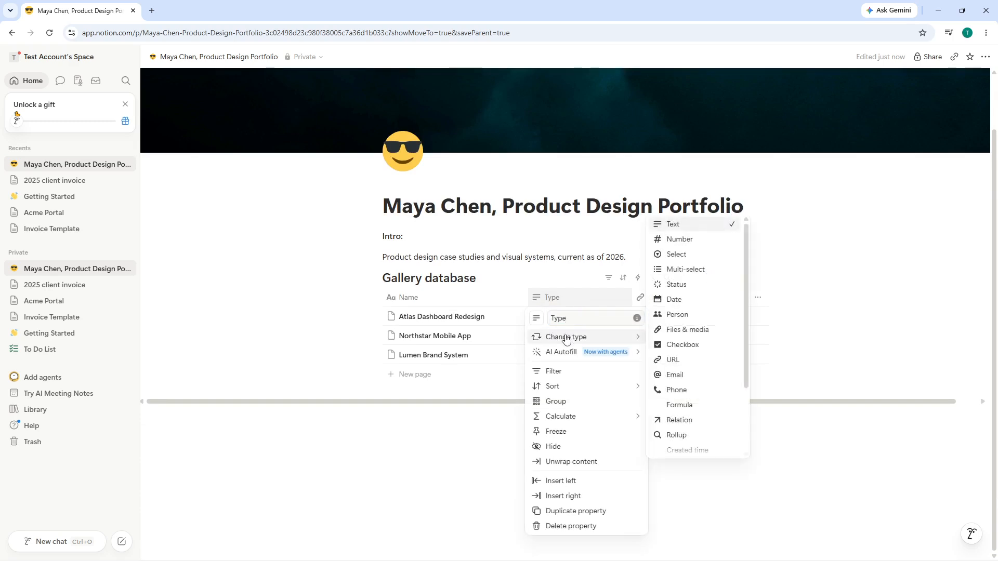
{"action": "left_click", "coordinate": [410, 404]}
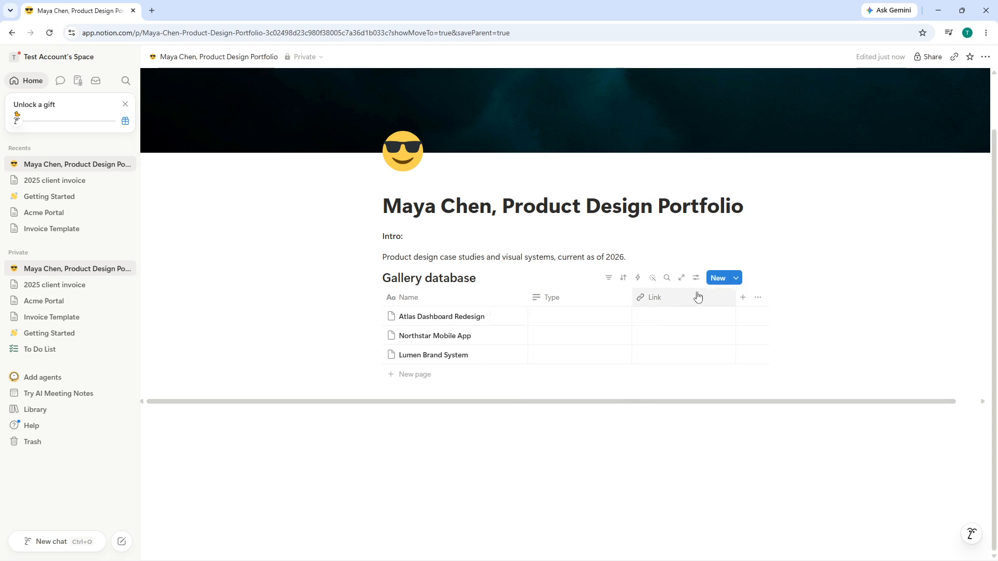
{"action": "mouse_move", "coordinate": [497, 321]}
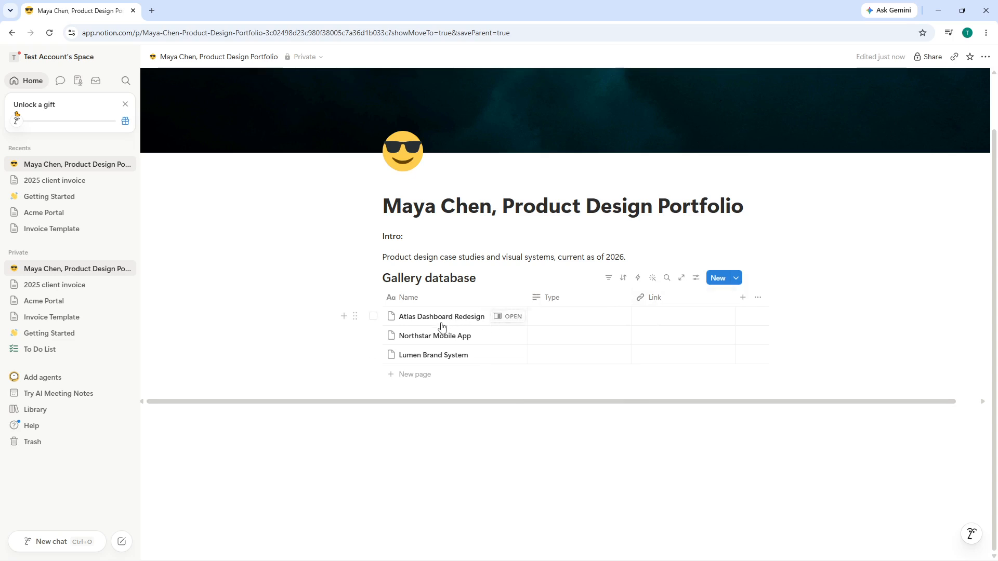
Fill the Type column with Case Study for Atlas Dashboard Redesign, Mobile App for Northstar Mobile App and Brand Identity for Lumen Brand System
{"action": "mouse_move", "coordinate": [441, 336]}
{"action": "left_click", "coordinate": [571, 315]}
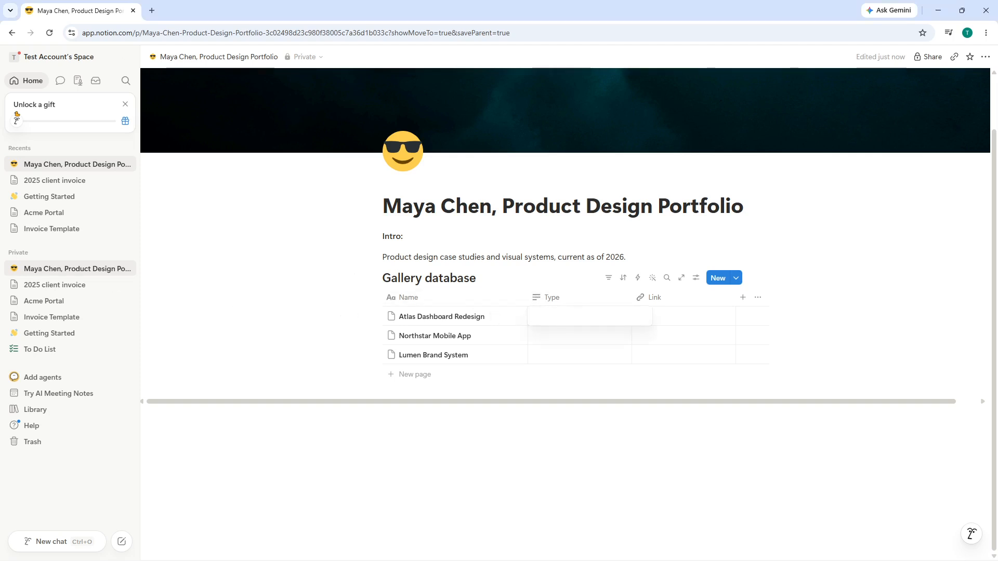
{"action": "type", "text": "Case Study"}
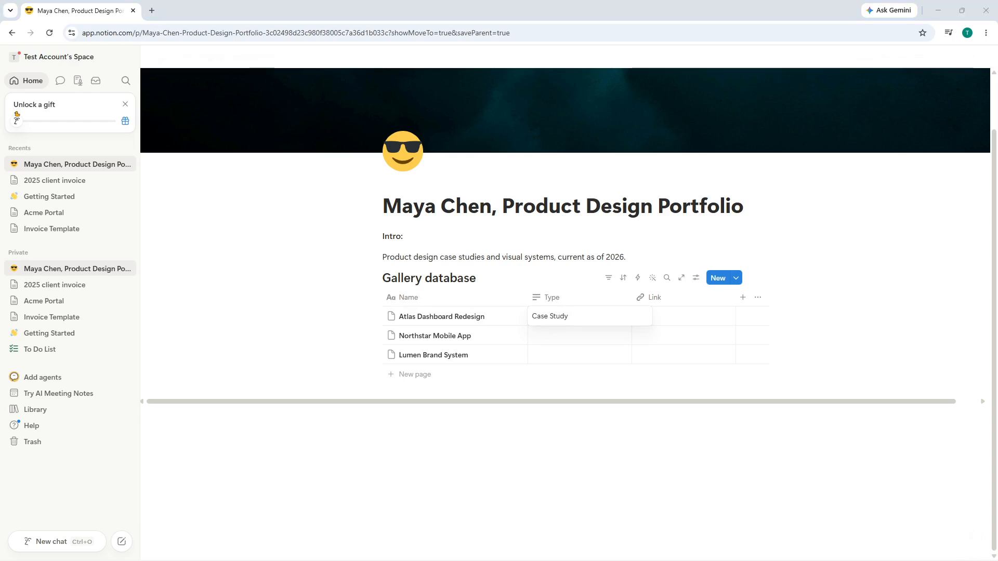
{"action": "key", "text": "Escape"}
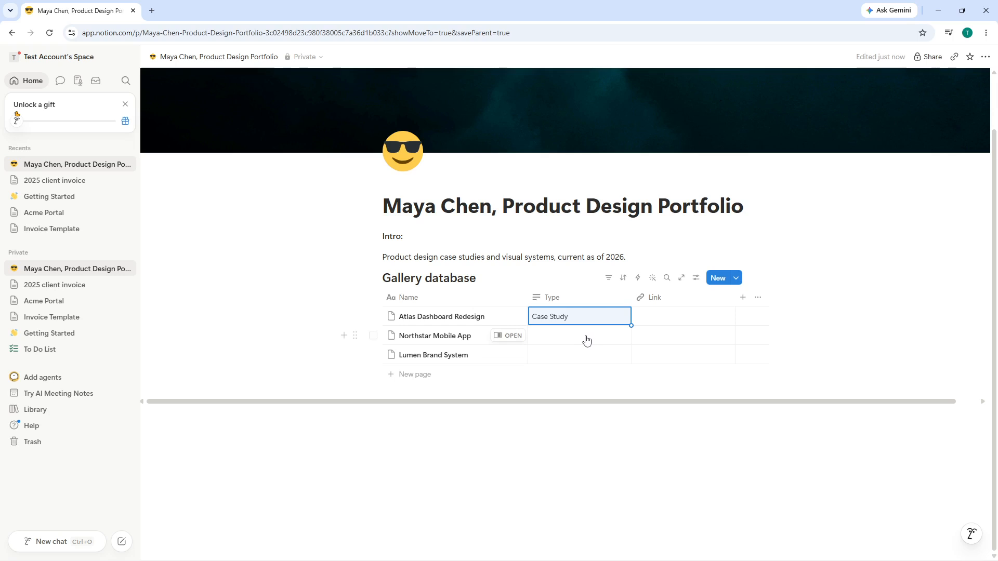
{"action": "left_click", "coordinate": [586, 336]}
{"action": "type", "text": "Mobile App"}
{"action": "key", "text": "Return"}
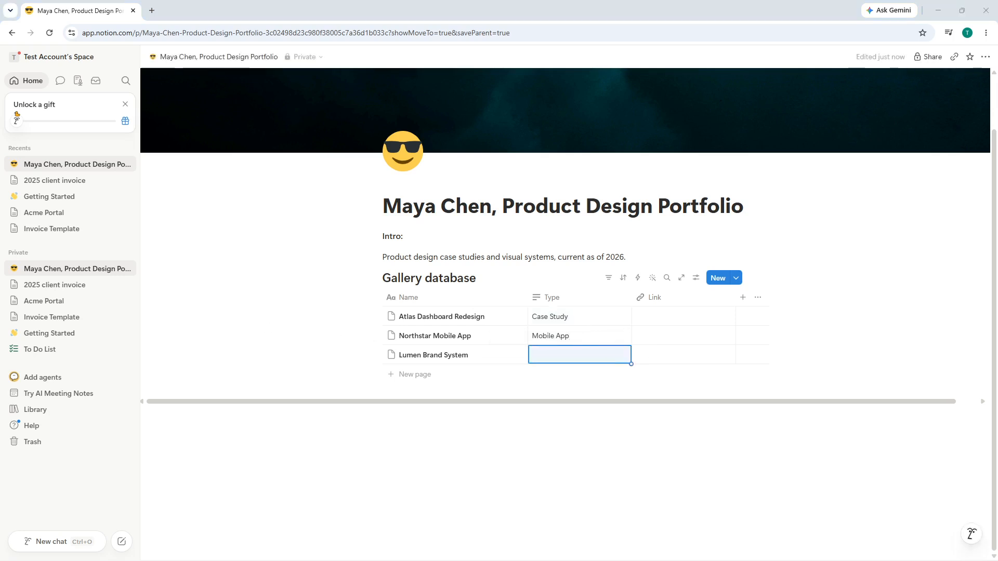
{"action": "left_click", "coordinate": [590, 354]}
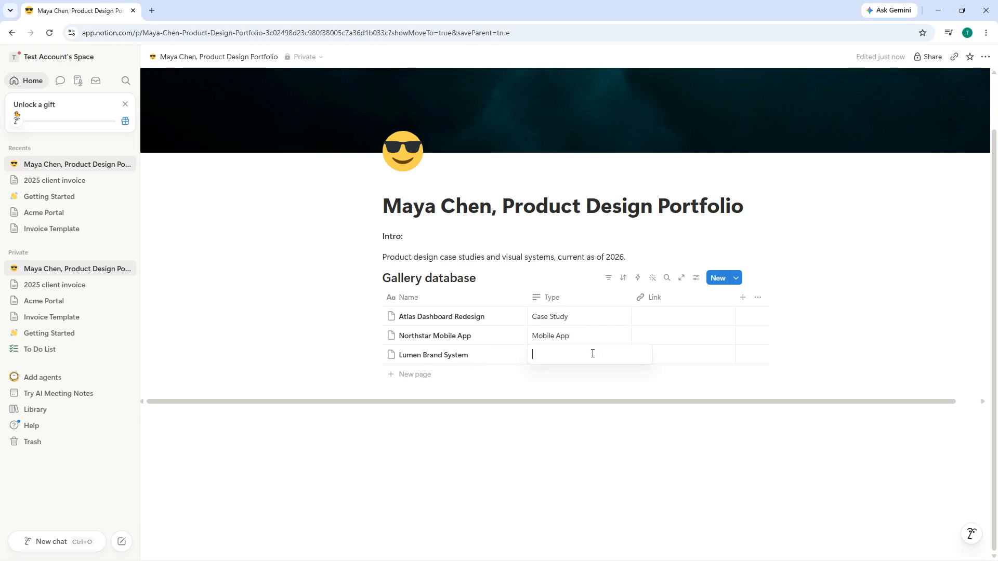
{"action": "type", "text": "Brand Identity"}
{"action": "key", "text": "Escape"}
{"action": "left_click", "coordinate": [671, 315]}
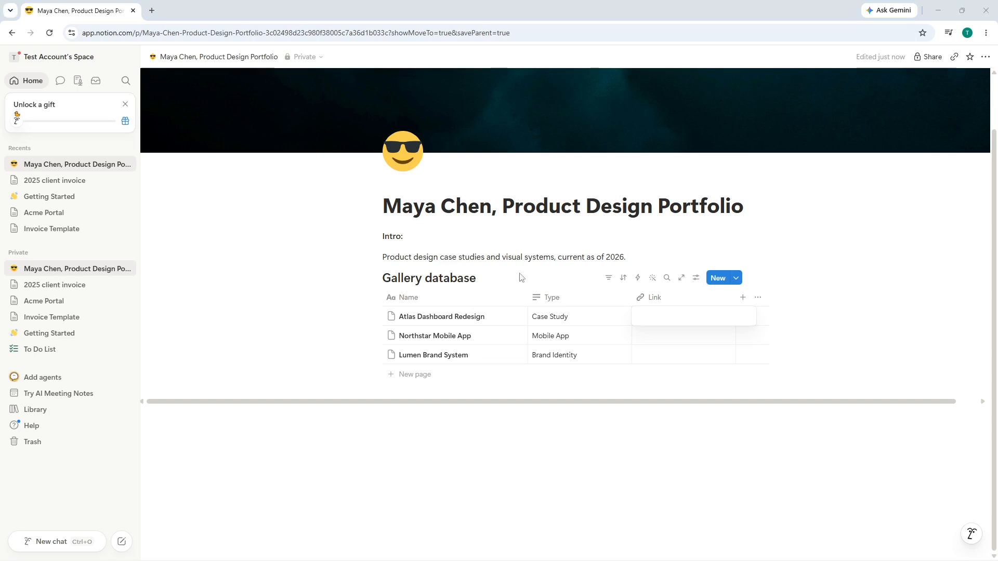
{"action": "left_click", "coordinate": [657, 319]}
{"action": "type", "text": "https://example.com/atlas-dashboard"}
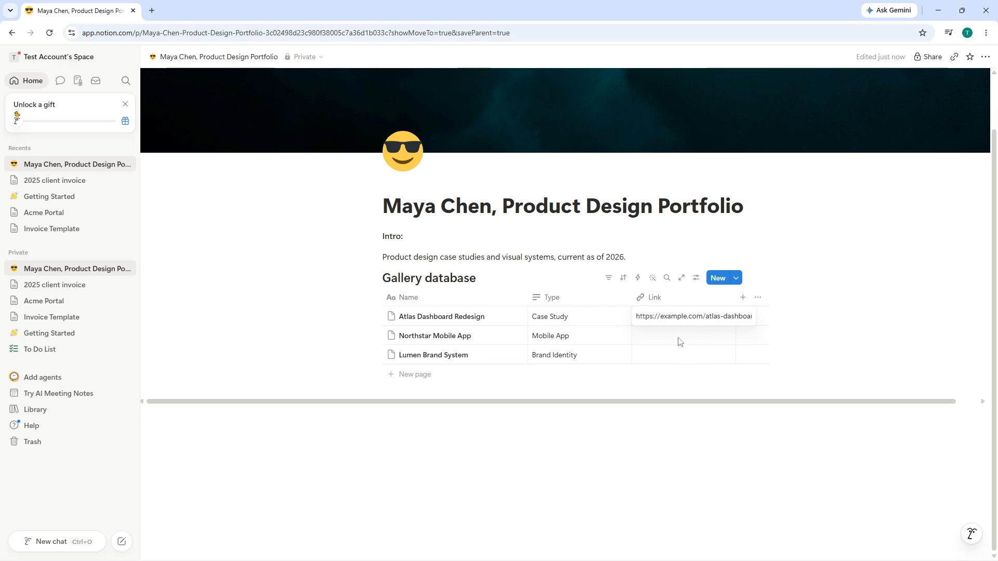
{"action": "left_click", "coordinate": [678, 341]}
{"action": "left_click", "coordinate": [678, 334]}
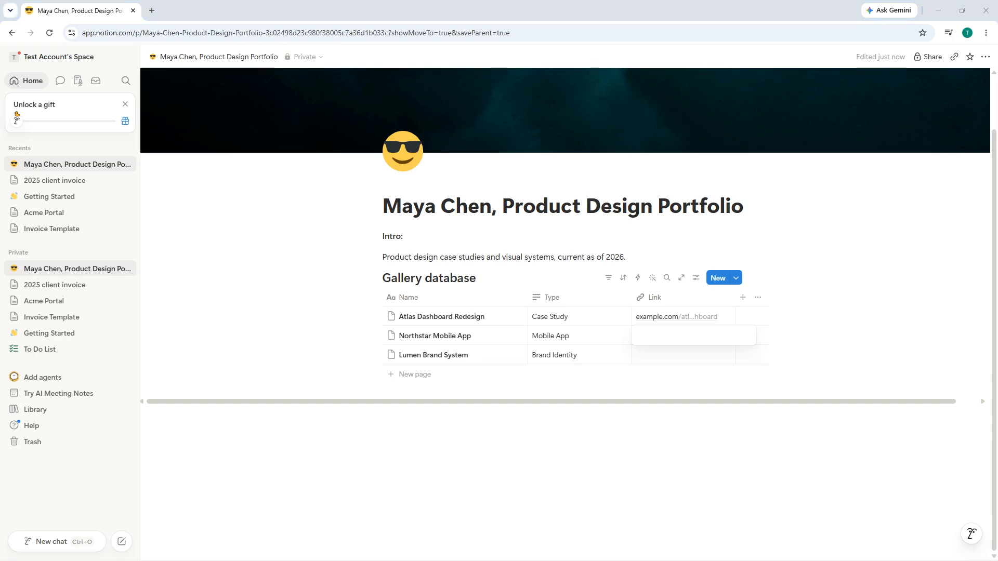
{"action": "left_click", "coordinate": [679, 334]}
{"action": "type", "text": "https://example.com/northstar-app"}
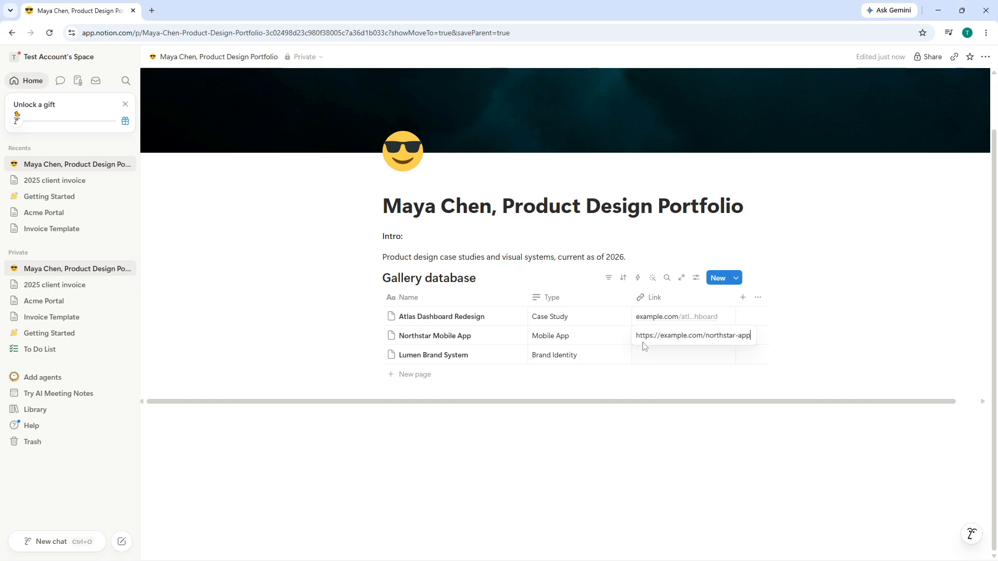
{"action": "key", "text": "Return"}
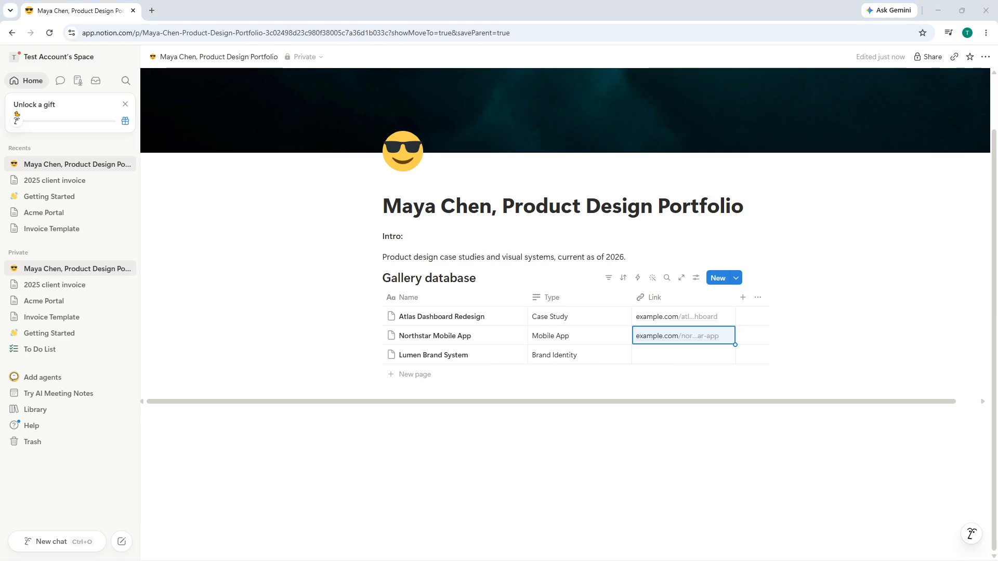
{"action": "left_click", "coordinate": [677, 355]}
{"action": "type", "text": "https://example.com/lumen-brand"}
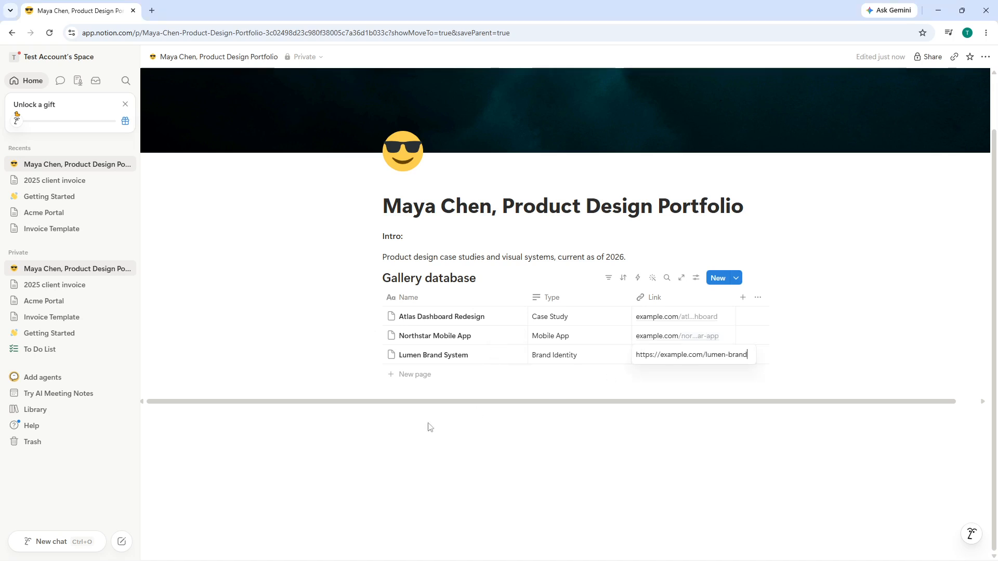
{"action": "key", "text": "Return"}
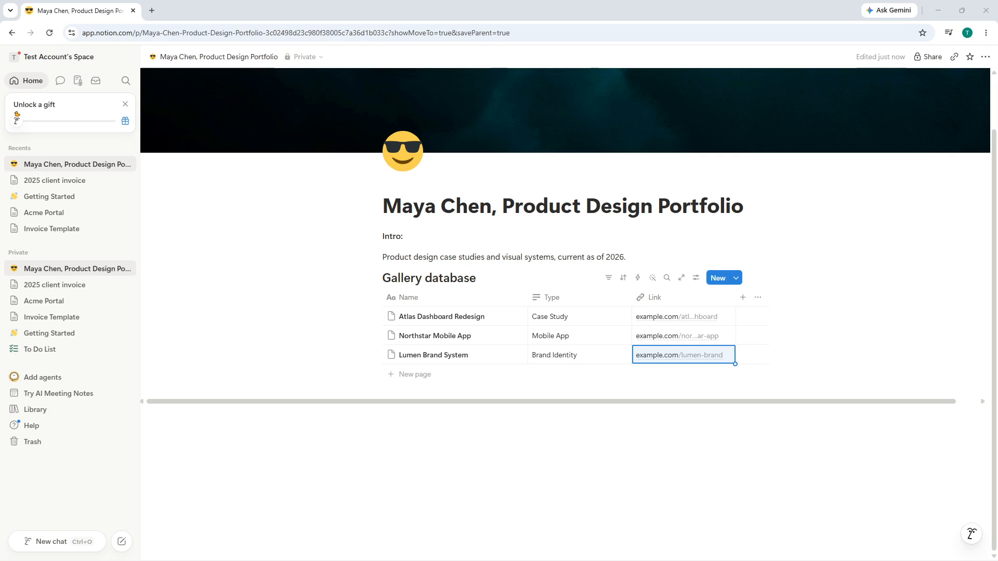
Insert a callout below the Gallery database reading "Reduced drop-off by 23% after the redesign."
{"action": "left_click", "coordinate": [392, 420]}
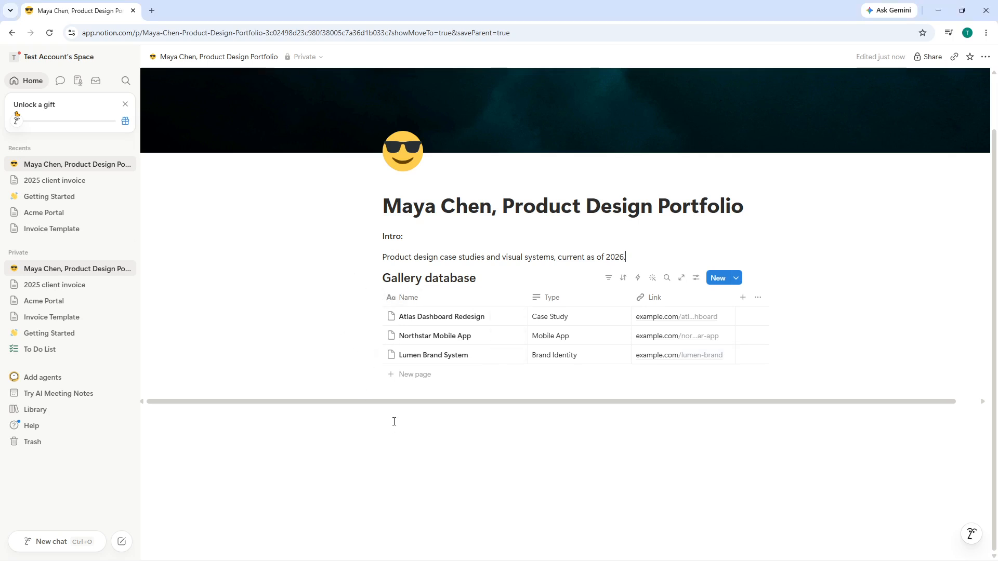
{"action": "left_click", "coordinate": [398, 417]}
{"action": "type", "text": "/"}
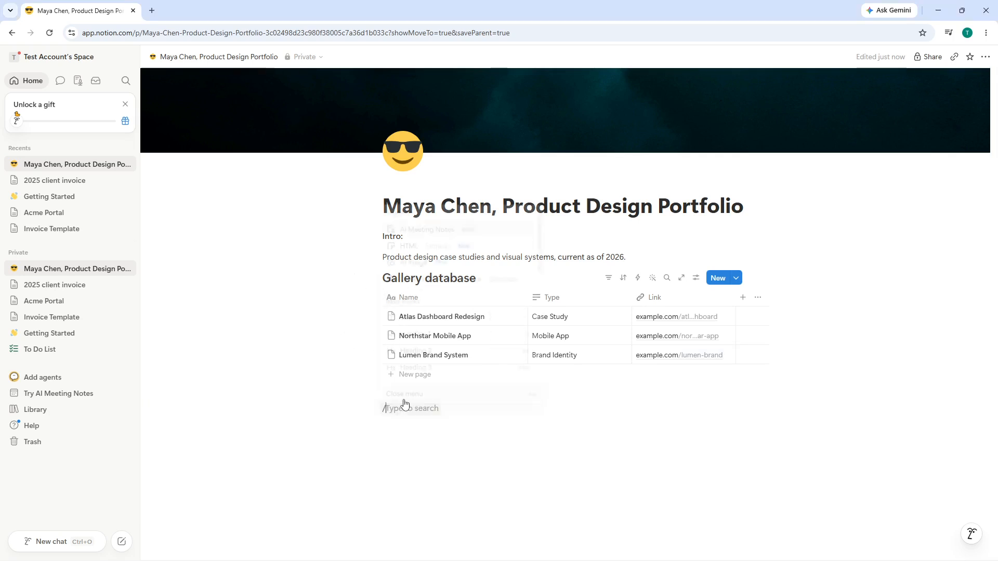
{"action": "type", "text": "call"}
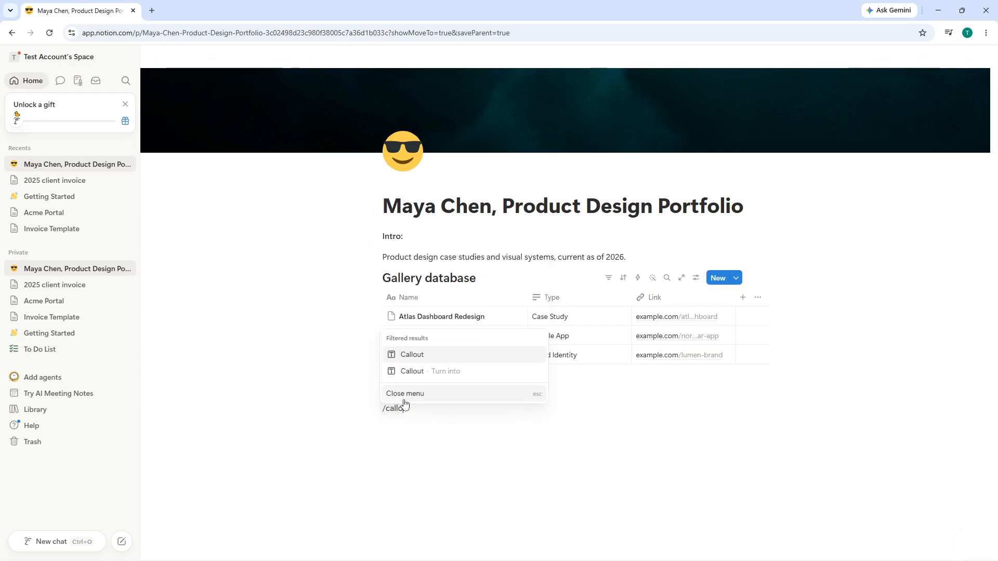
{"action": "left_click", "coordinate": [393, 356]}
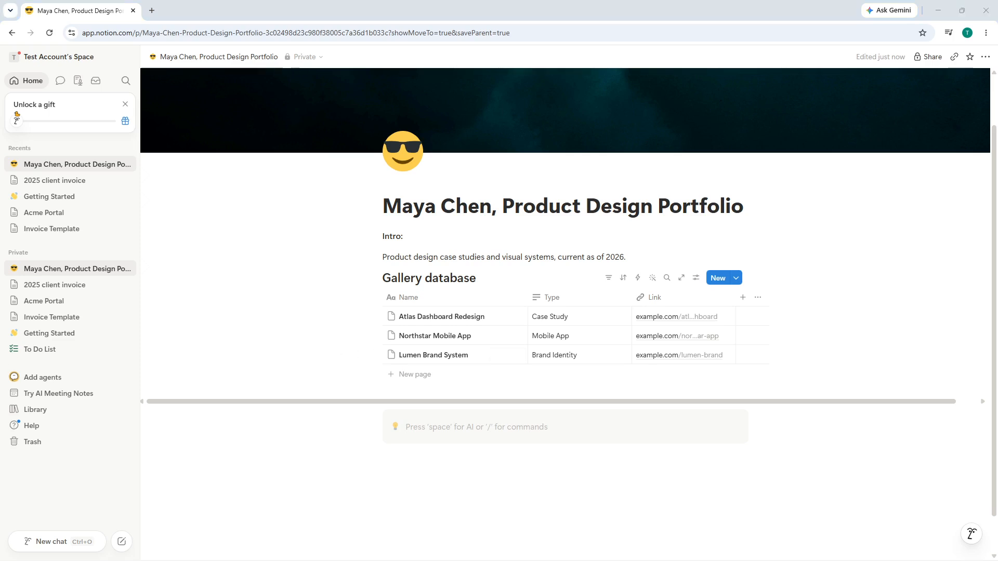
{"action": "left_click", "coordinate": [446, 432]}
{"action": "type", "text": "Reduced drop-off by 23% after the redesign."}
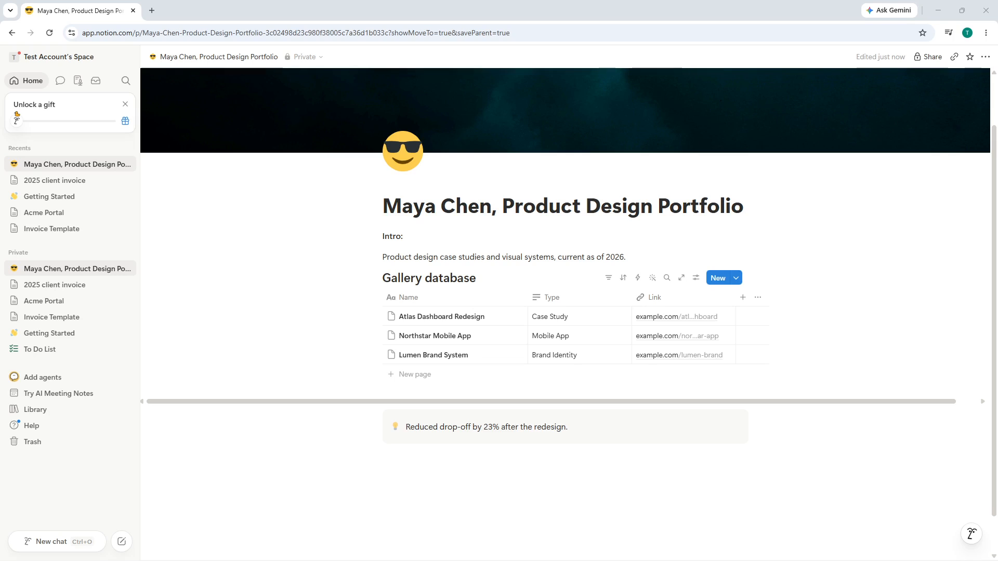
Add Details to the callout: Role Lead Designer; Timeline 8 weeks; Team 1 Product Designer, 2 Developers, 1 Product Manager; Tools Figma, FigJam, Notion; Project Type SaaS Dashboard
{"action": "left_click", "coordinate": [591, 435]}
{"action": "key", "text": "Escape"}
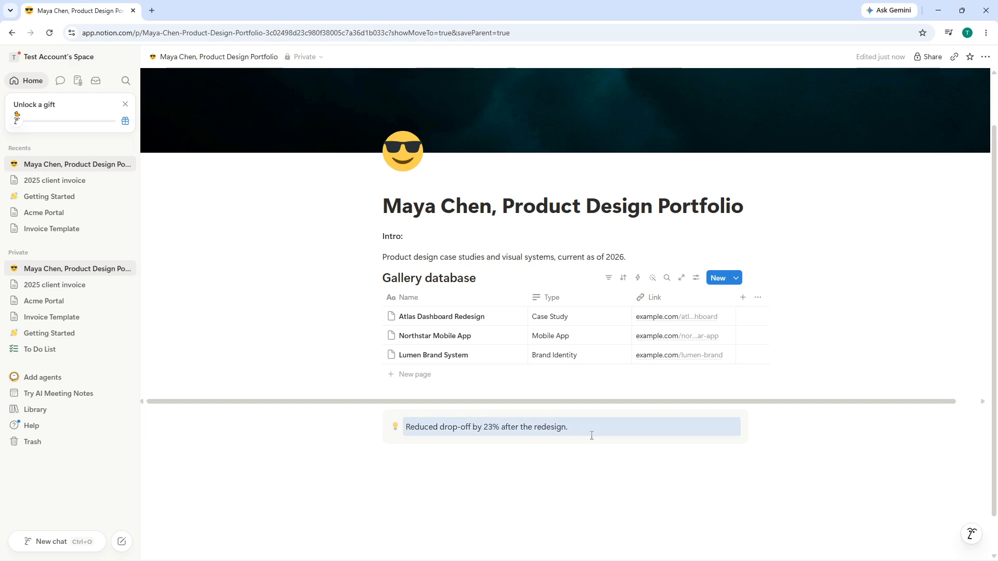
{"action": "type", "text": "Details: Role: Lead Designer Timeline: 8 weeks Team: 1 Product Designer, 2 Developers, 1 Product Manager Tools: Figma, FigJam, Notion Project Type: SaaS Dashboard"}
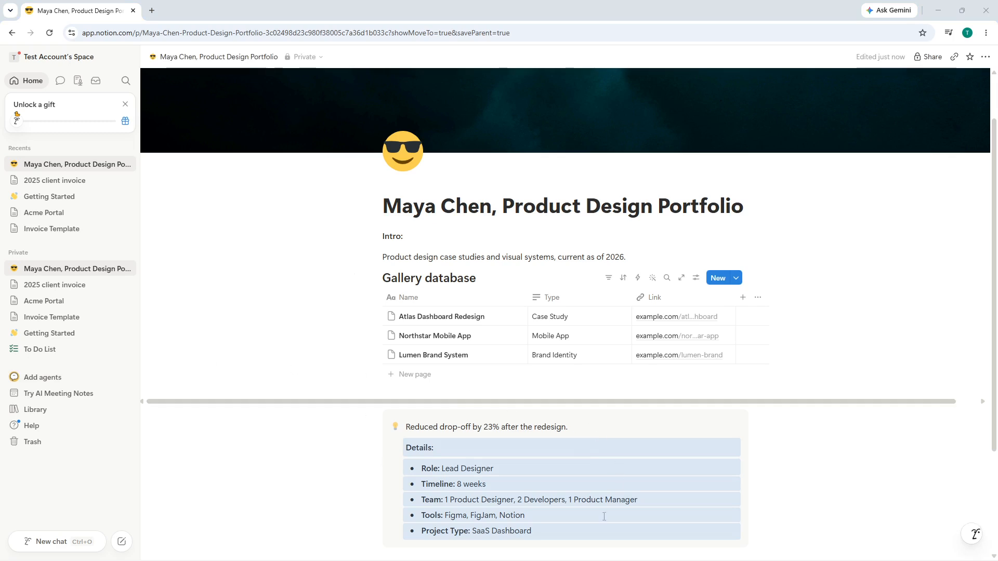
{"action": "scroll", "coordinate": [567, 403], "scroll_direction": "down", "scroll_amount": 3}
{"action": "left_click", "coordinate": [549, 397]}
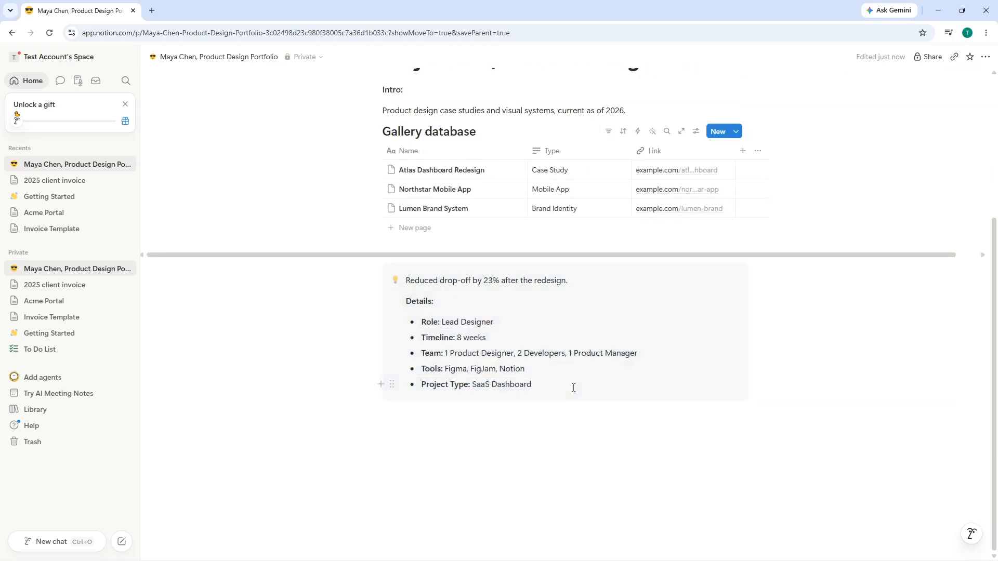
Add the Atlas dashboard Description and Key Results to the callout: 23% drop-off reduction, 31% faster report discovery, 18% increased weekly usage, reduced navigation support requests
{"action": "key", "text": "Return"}
{"action": "type", "text": "Description: Redesigned the Atlas analytics dashboard to simplify navigation, improve information hierarchy, and help users reach key reports faster. Key Results: 23% reduction in user drop-off 31% faster report discovery 18% increase in weekly dashboard usage Reduced support requests related to navigation"}
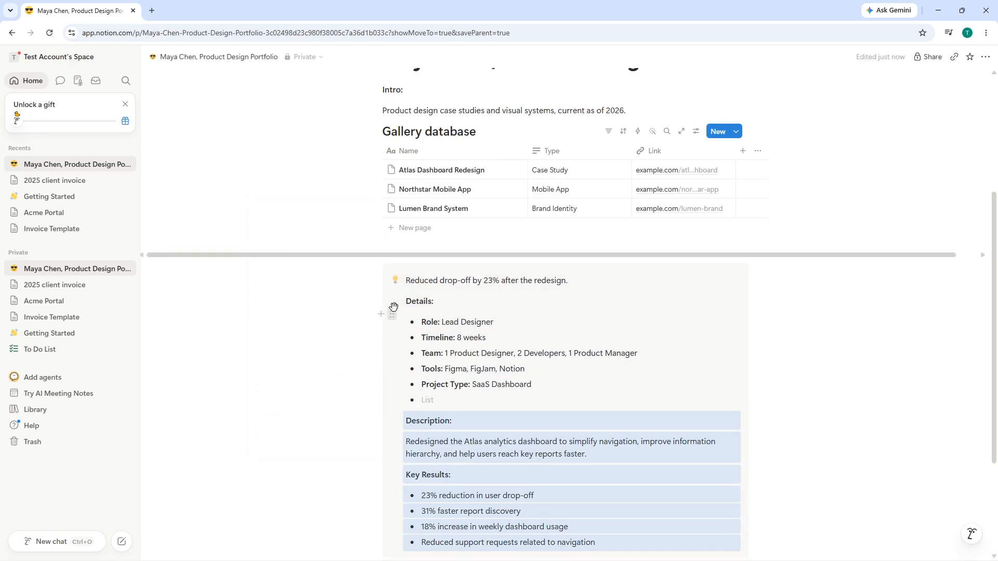
{"action": "left_click", "coordinate": [393, 313]}
{"action": "key", "text": "Escape"}
{"action": "scroll", "coordinate": [461, 349], "scroll_direction": "down", "scroll_amount": 3}
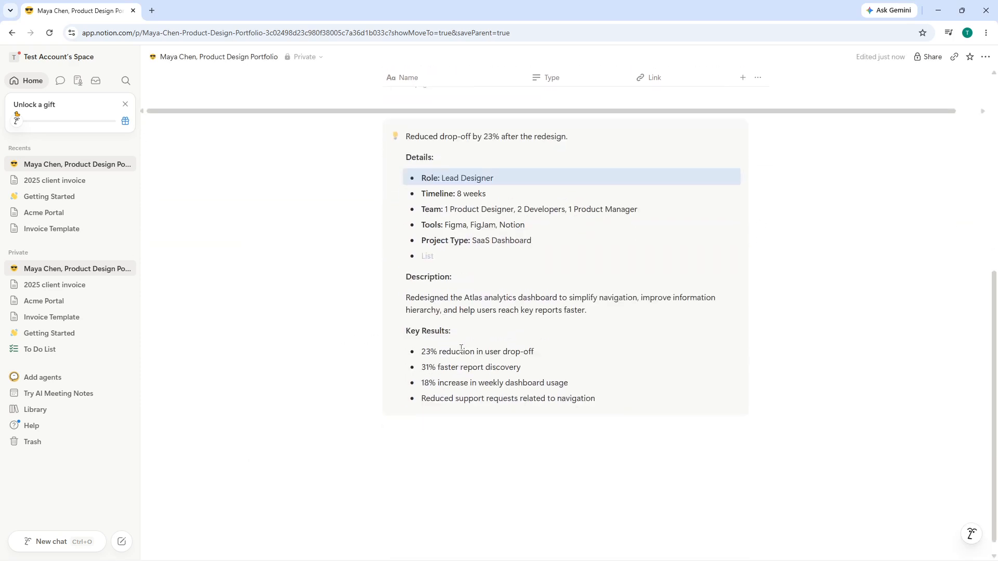
{"action": "left_click", "coordinate": [427, 433]}
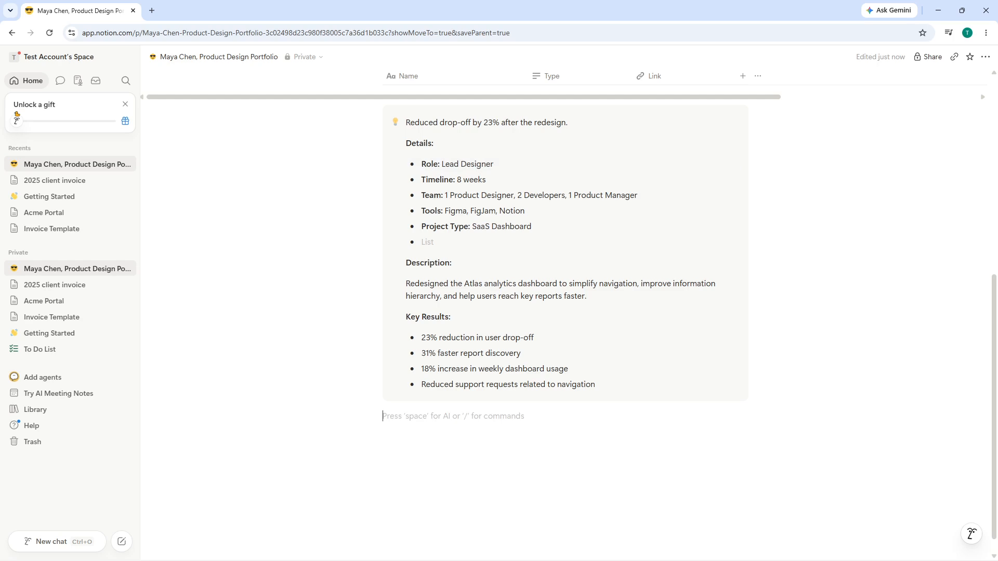
{"action": "scroll", "coordinate": [402, 192], "scroll_direction": "up", "scroll_amount": 4}
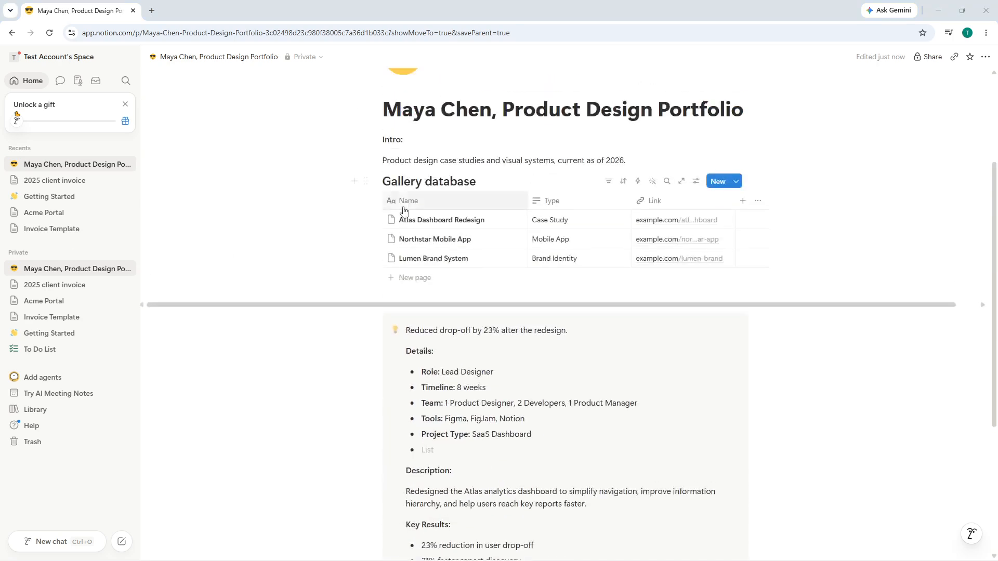
{"action": "left_click", "coordinate": [377, 321]}
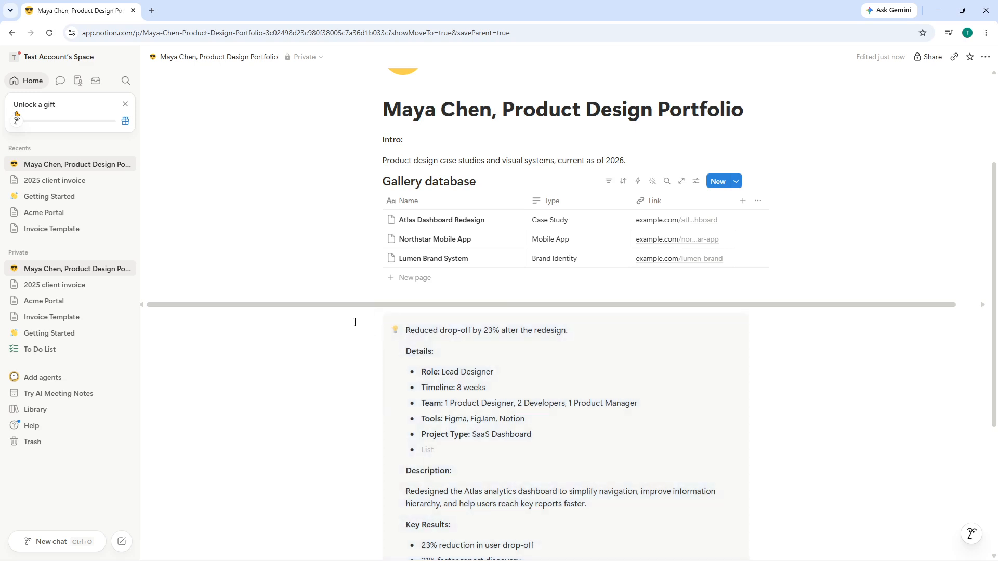
{"action": "scroll", "coordinate": [561, 269], "scroll_direction": "down", "scroll_amount": 4}
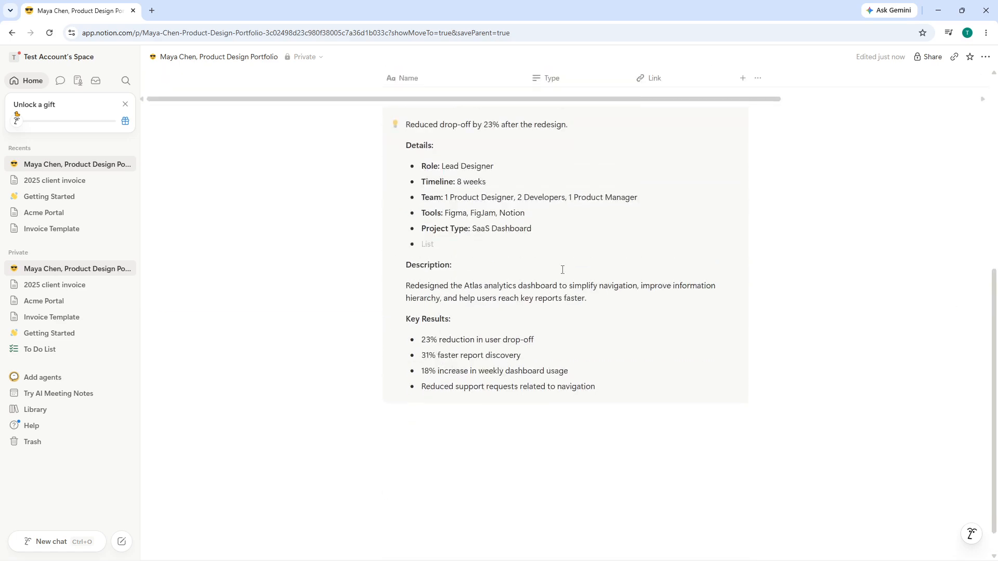
Add a filter on the Name property to the Gallery database, using the contains condition
{"action": "scroll", "coordinate": [566, 225], "scroll_direction": "up", "scroll_amount": 7}
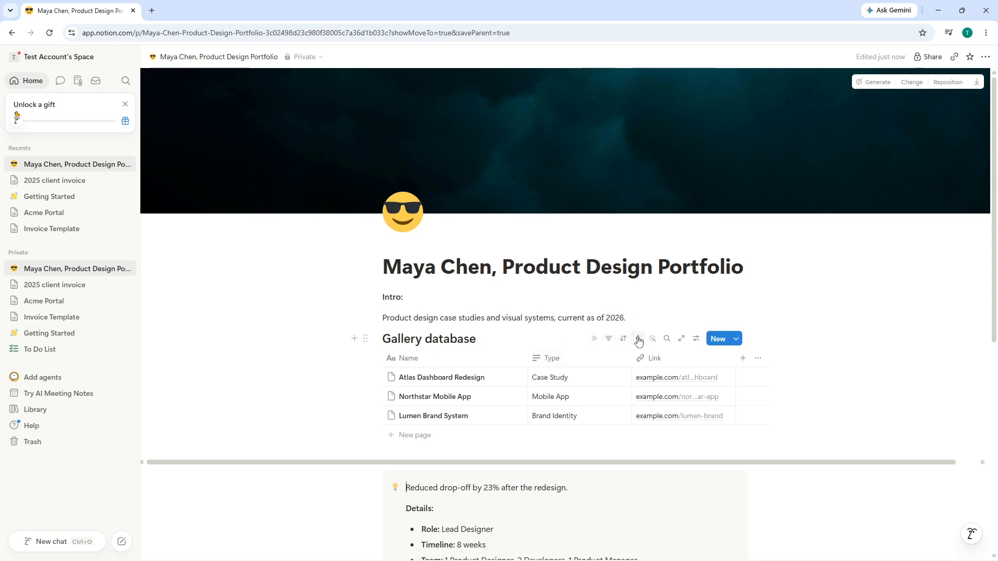
{"action": "left_click", "coordinate": [610, 340]}
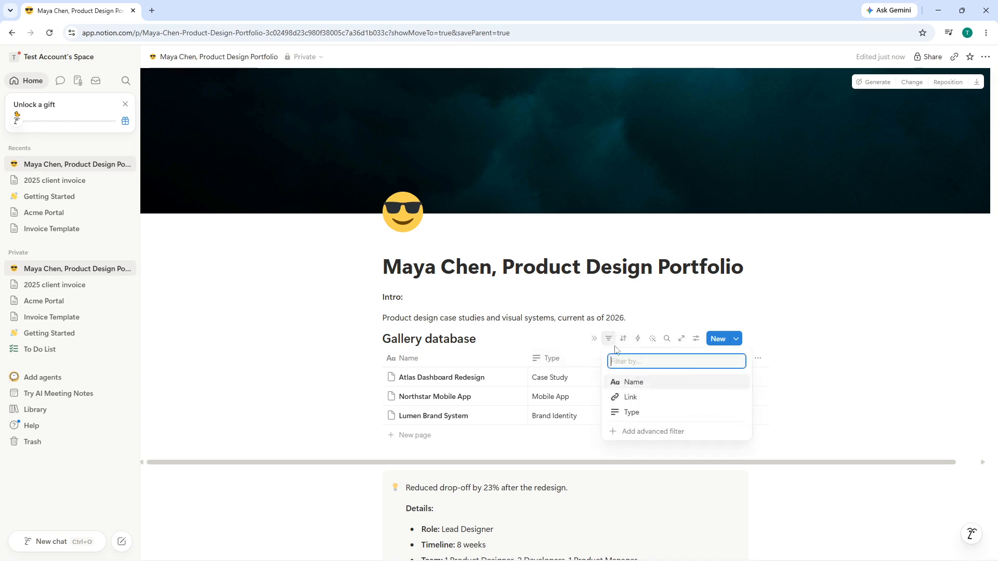
{"action": "left_click", "coordinate": [635, 383]}
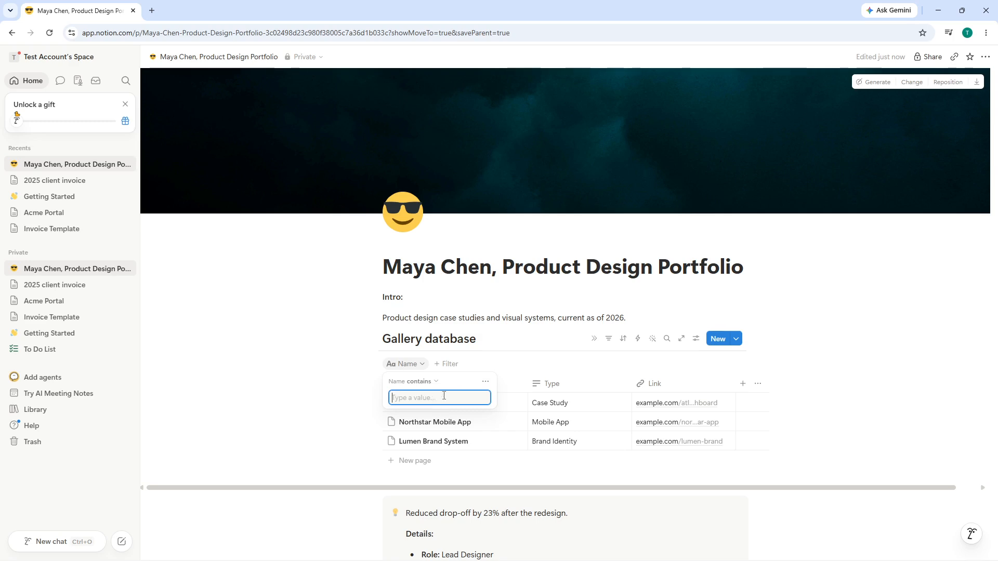
Try filtering the Gallery database for names containing "case", and clear the filter value again
{"action": "type", "text": "case"}
{"action": "key", "text": "ctrl+a"}
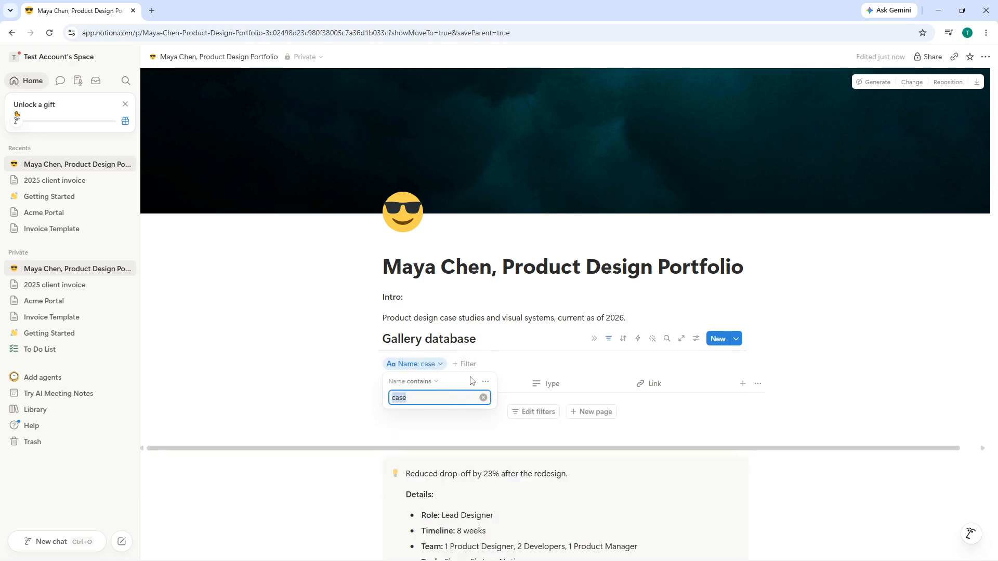
{"action": "left_click", "coordinate": [483, 398]}
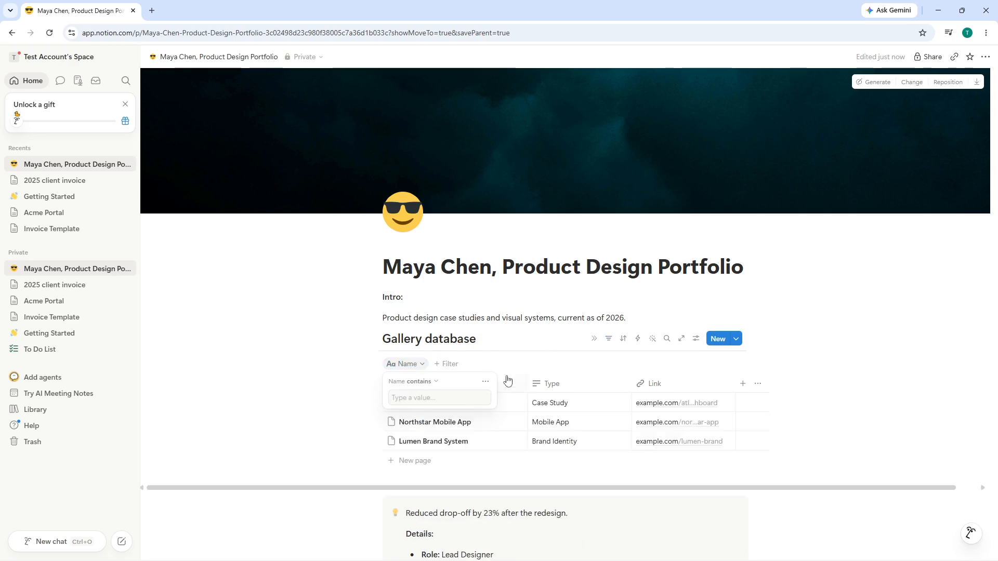
{"action": "left_click", "coordinate": [311, 376]}
{"action": "scroll", "coordinate": [280, 366], "scroll_direction": "down", "scroll_amount": 4}
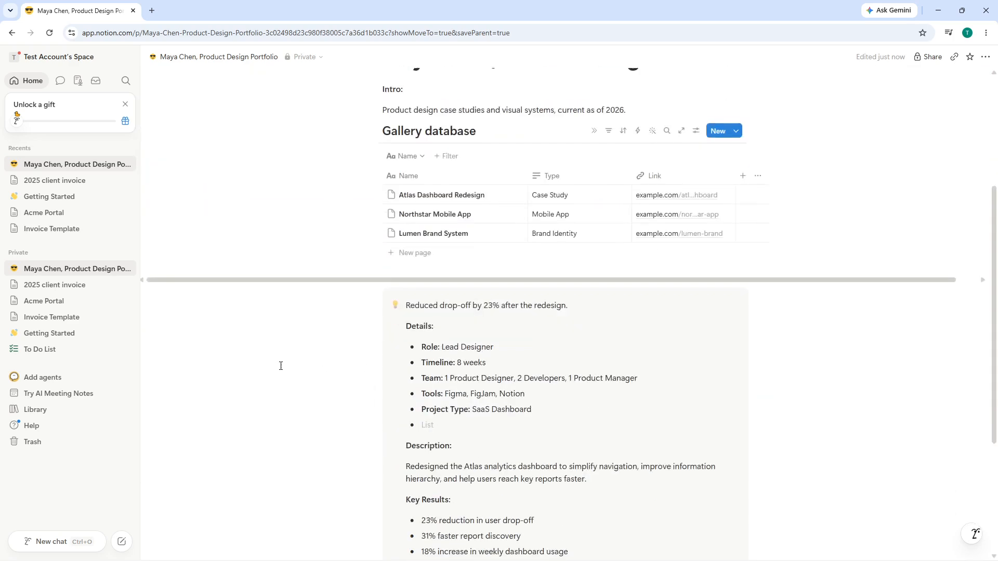
{"action": "scroll", "coordinate": [352, 351], "scroll_direction": "down", "scroll_amount": 2}
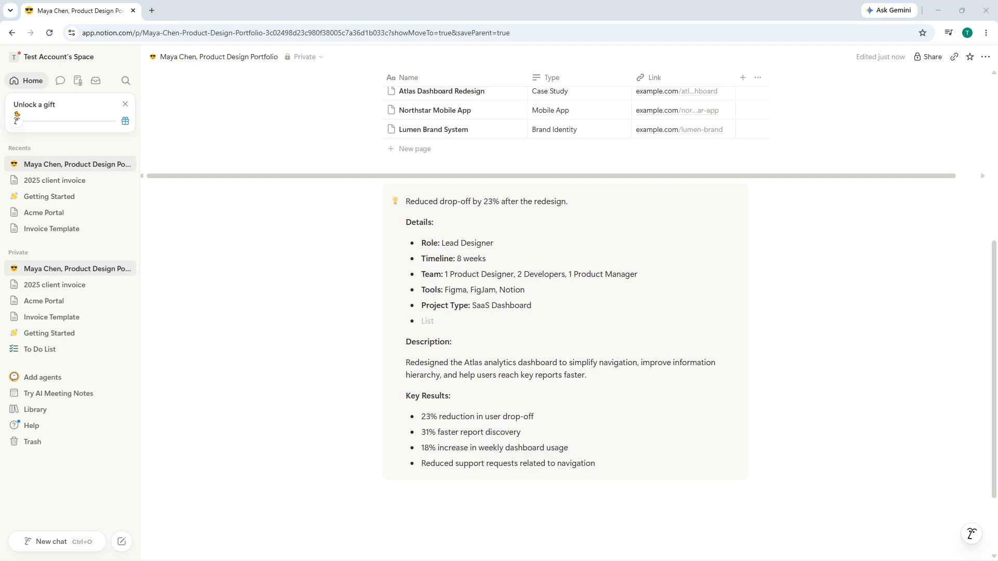
{"action": "scroll", "coordinate": [326, 277], "scroll_direction": "up", "scroll_amount": 6}
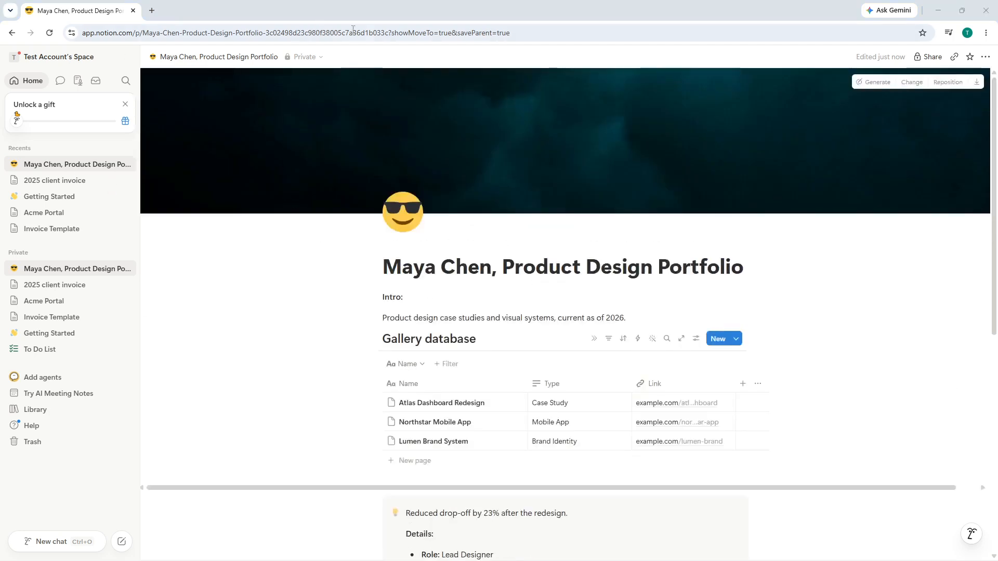